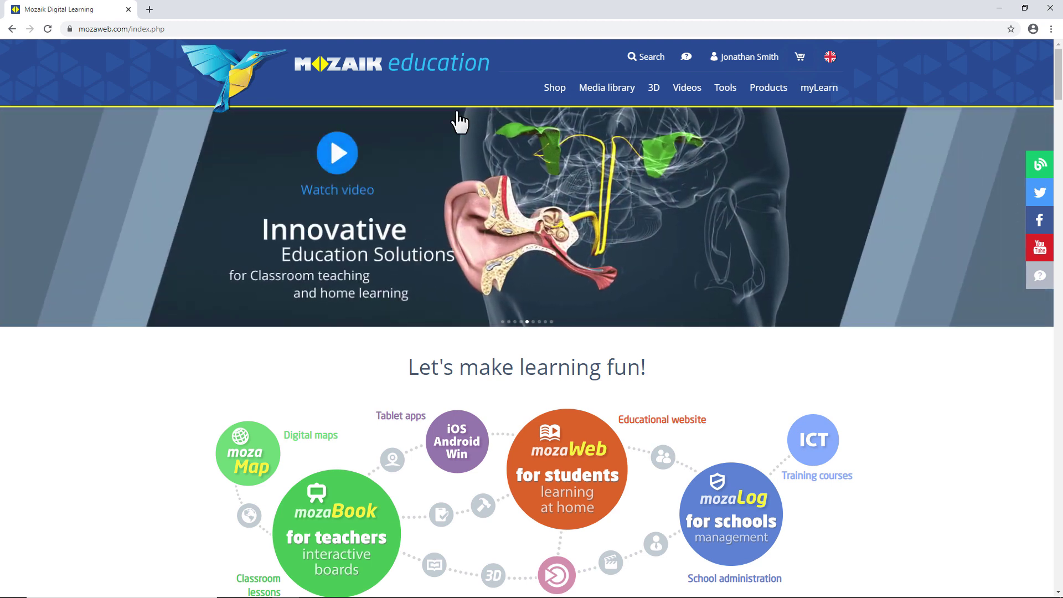
Open the zoom.us website in a new browser tab
click(149, 9)
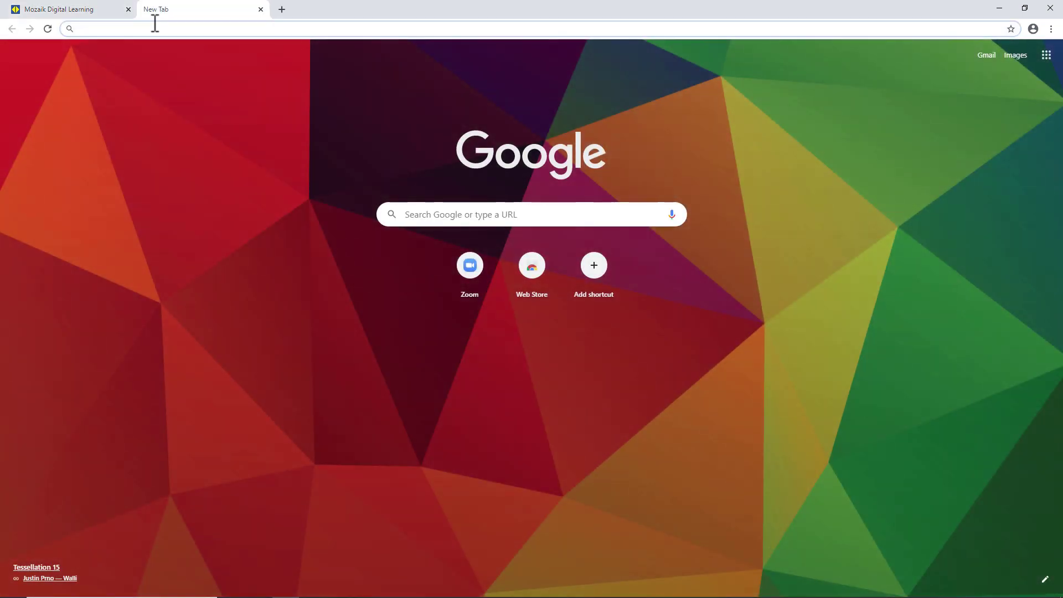
text(zoom.us)
key(Return)
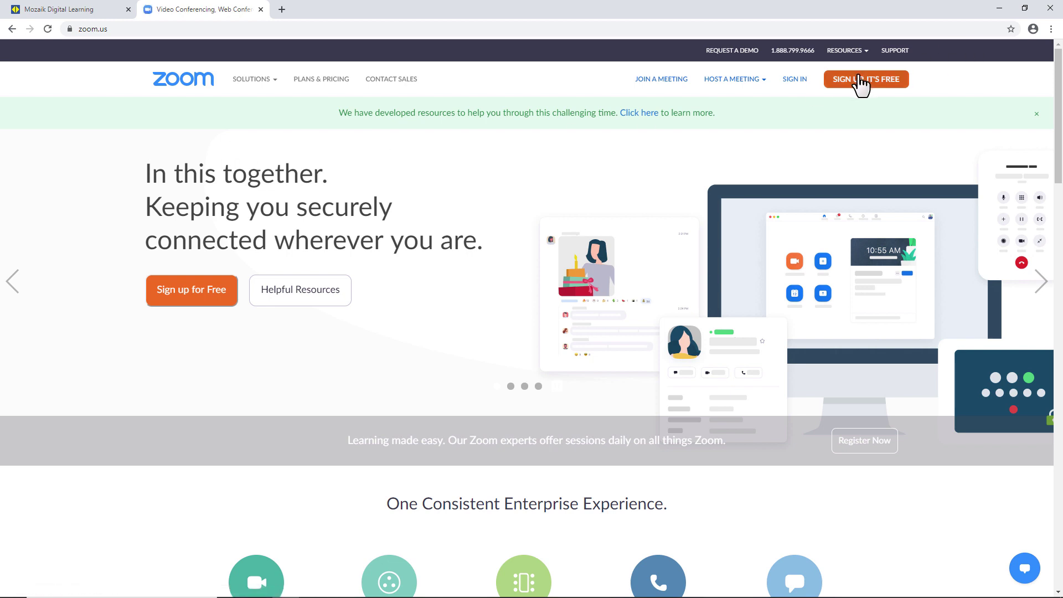
Register a free Zoom account with the work e-mail address and run the downloaded Zoom installer
click(863, 80)
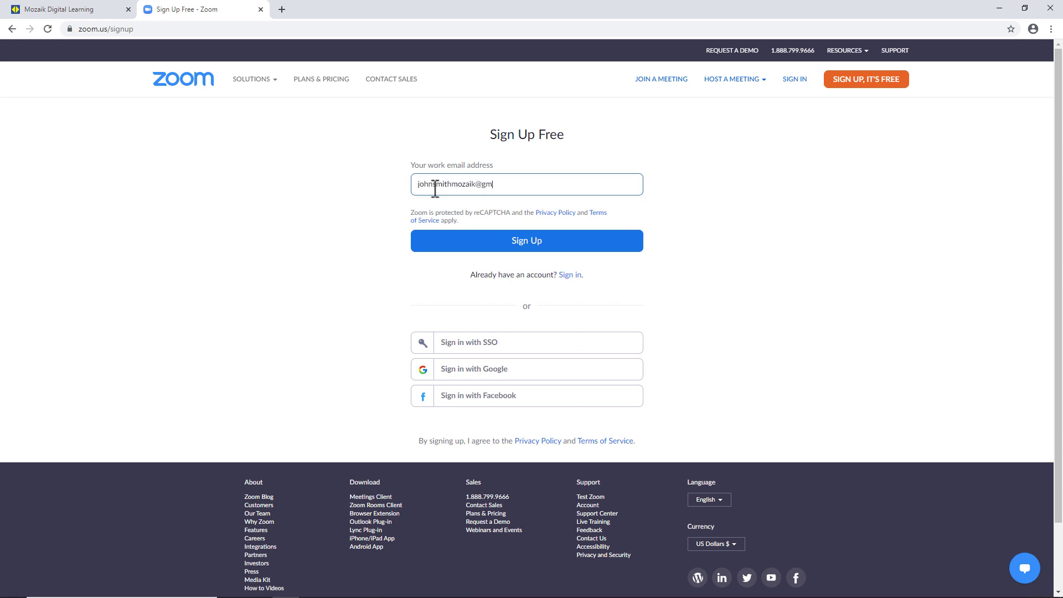
click(521, 241)
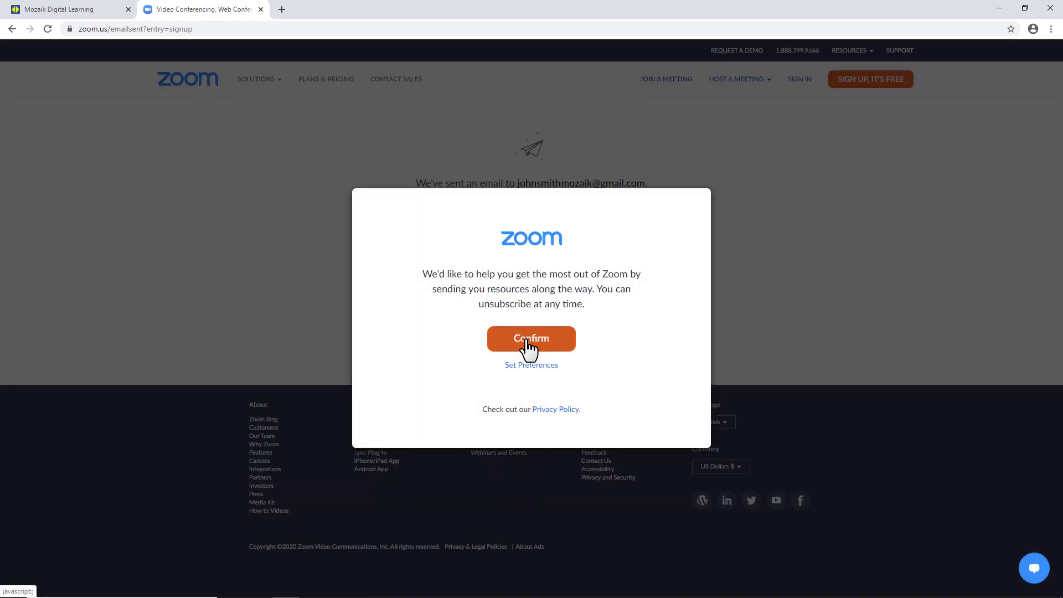
click(529, 345)
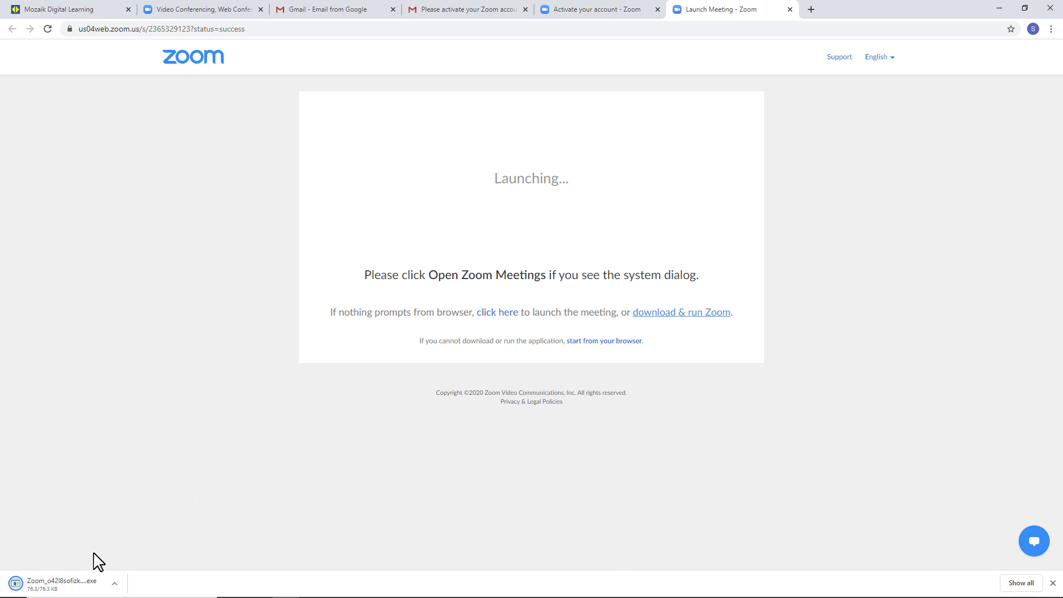
click(53, 584)
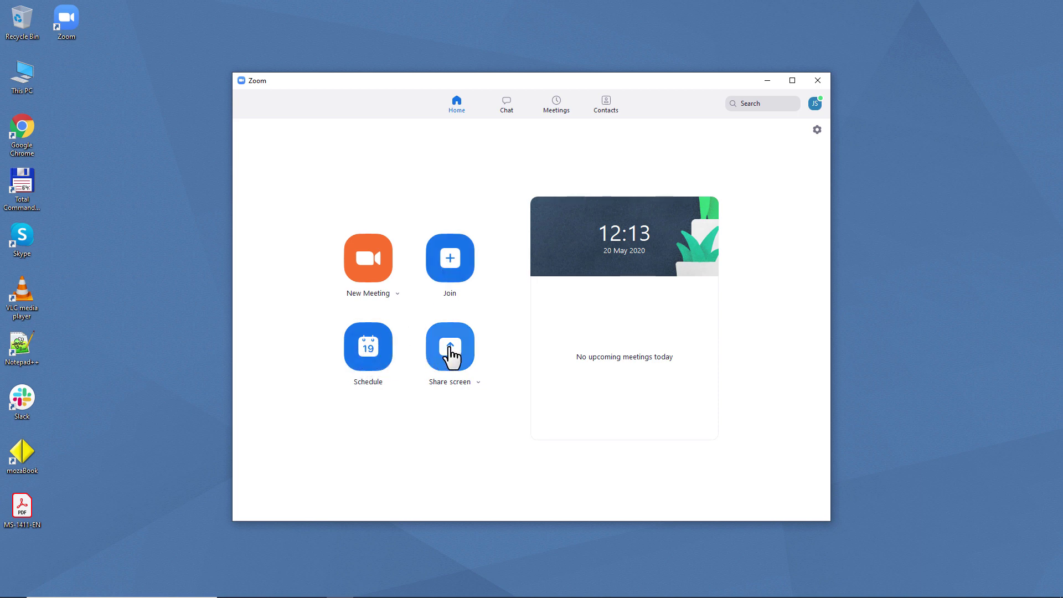
Review the meeting ID, name, audio and video options of the Join Meeting dialog and cancel it
click(450, 269)
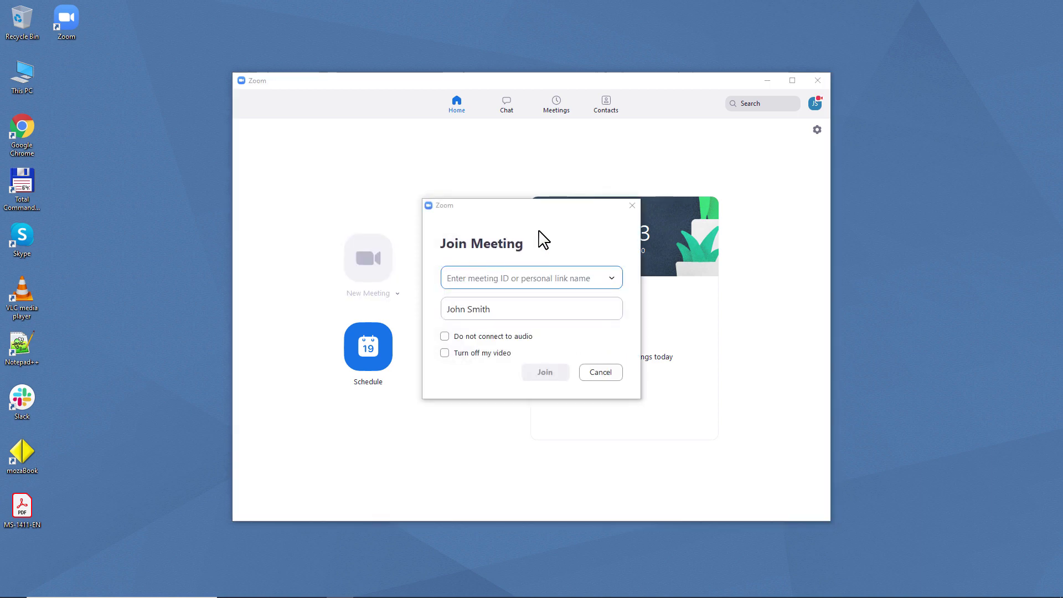
drag(520, 210, 607, 171)
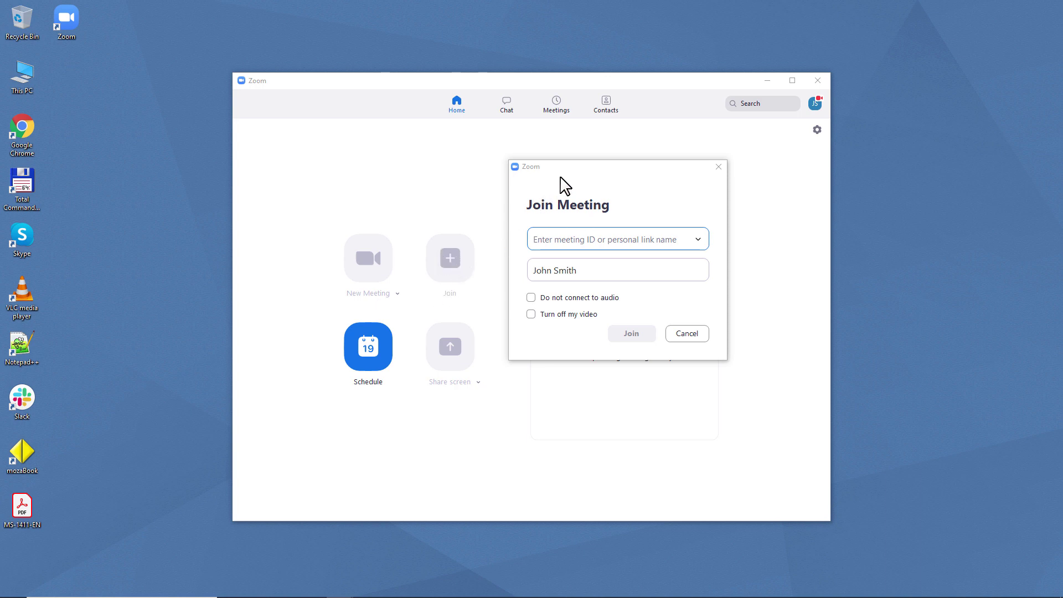
drag(561, 173, 582, 186)
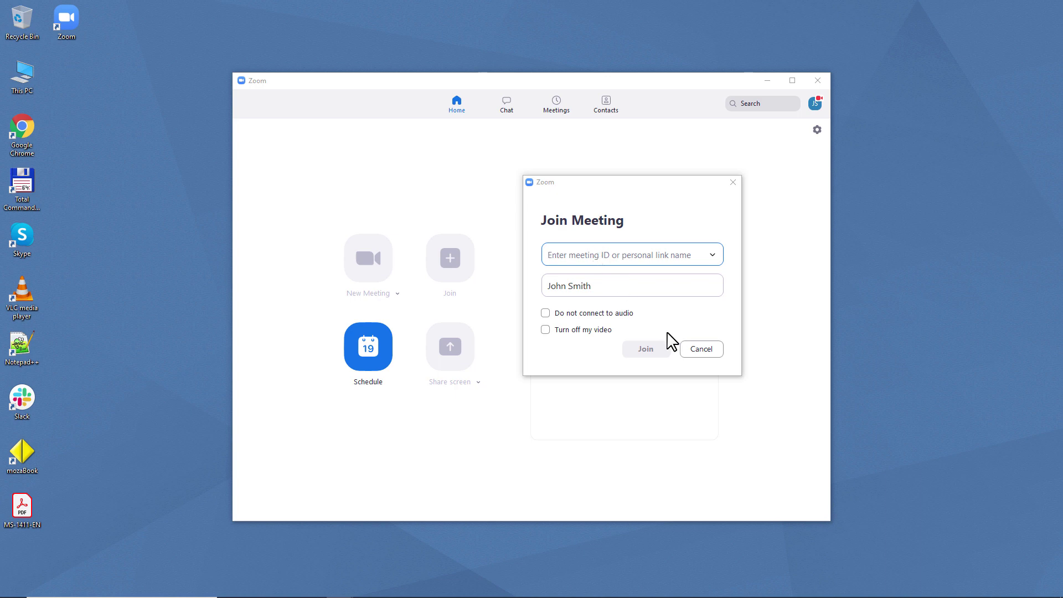
click(701, 350)
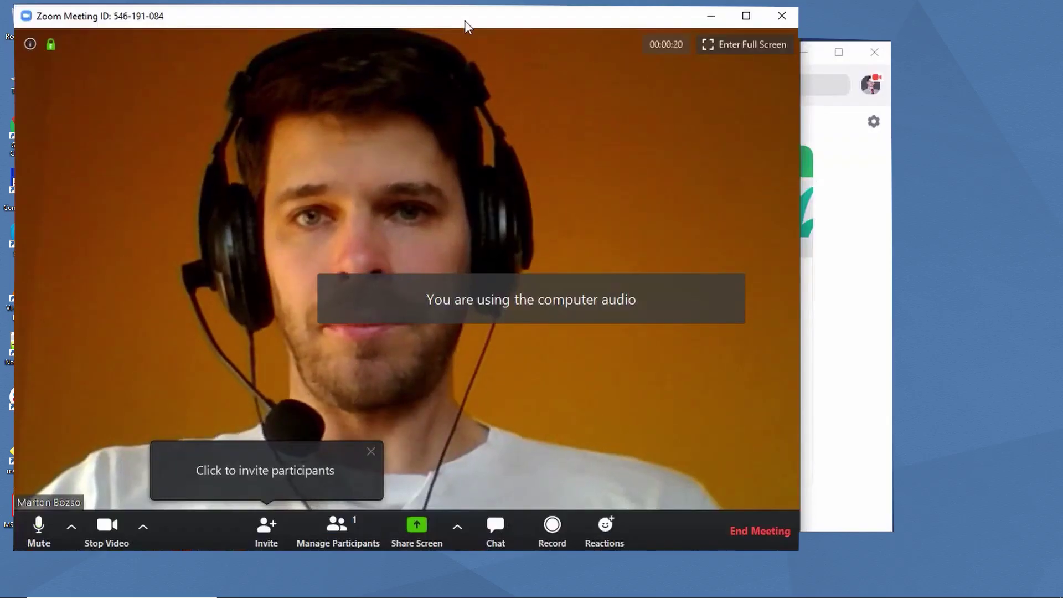
Move the meeting window to the middle of the desktop and view the dialog for inviting people
drag(480, 24, 599, 66)
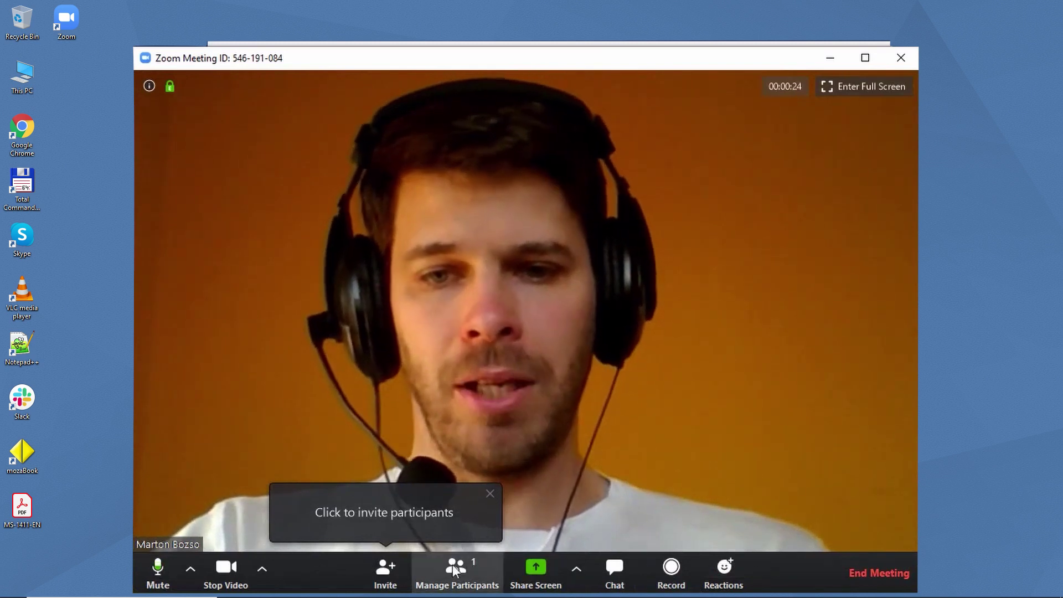
click(389, 575)
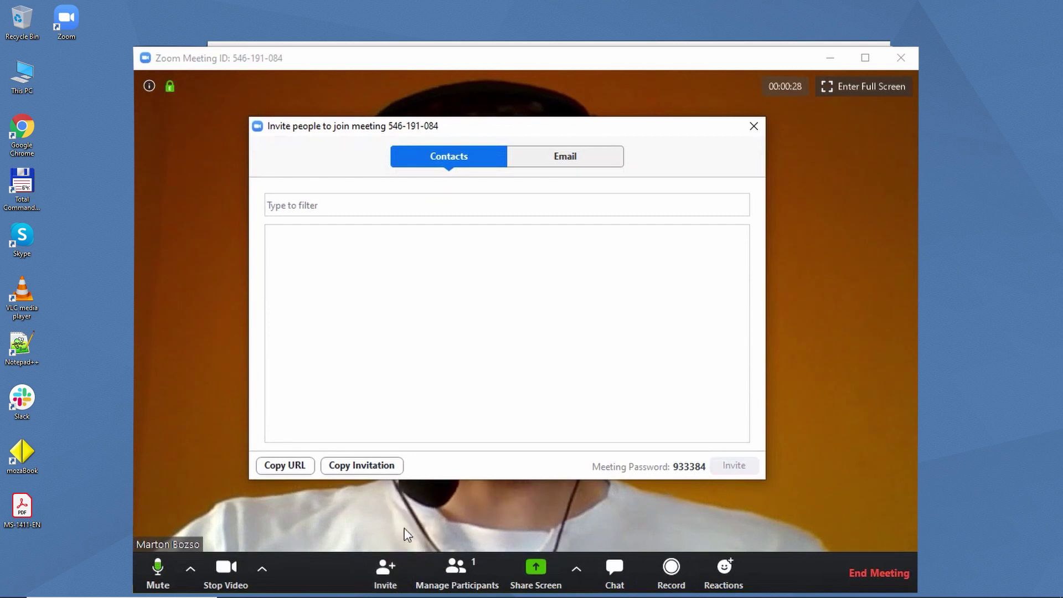
click(753, 128)
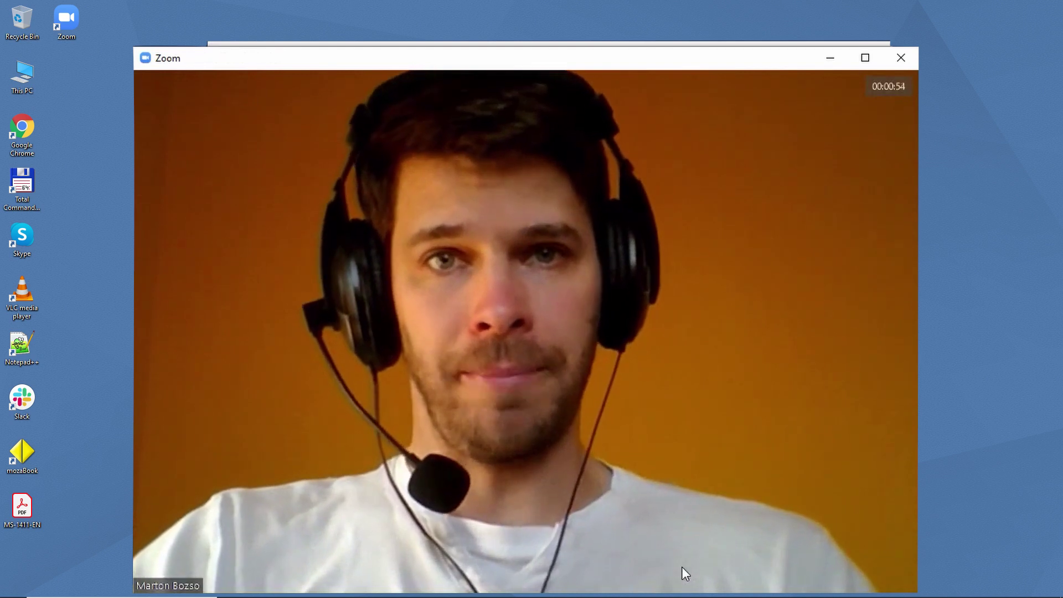
Copy the meeting's invitation URL, paste the link with its embedded password into the invite dialog's contact filter, and close the dialog
mouse_move(687, 564)
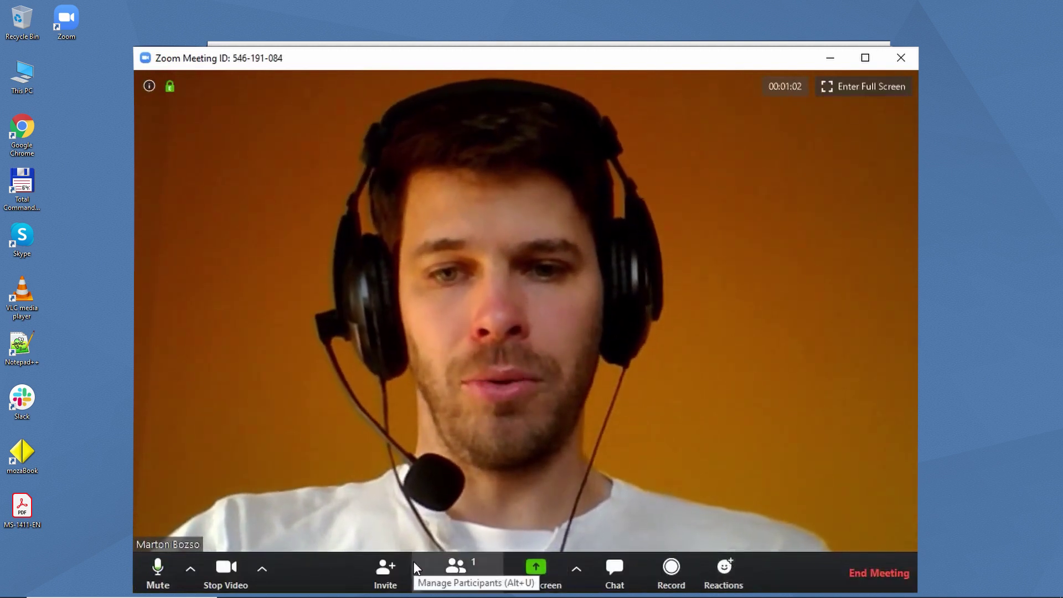
click(386, 568)
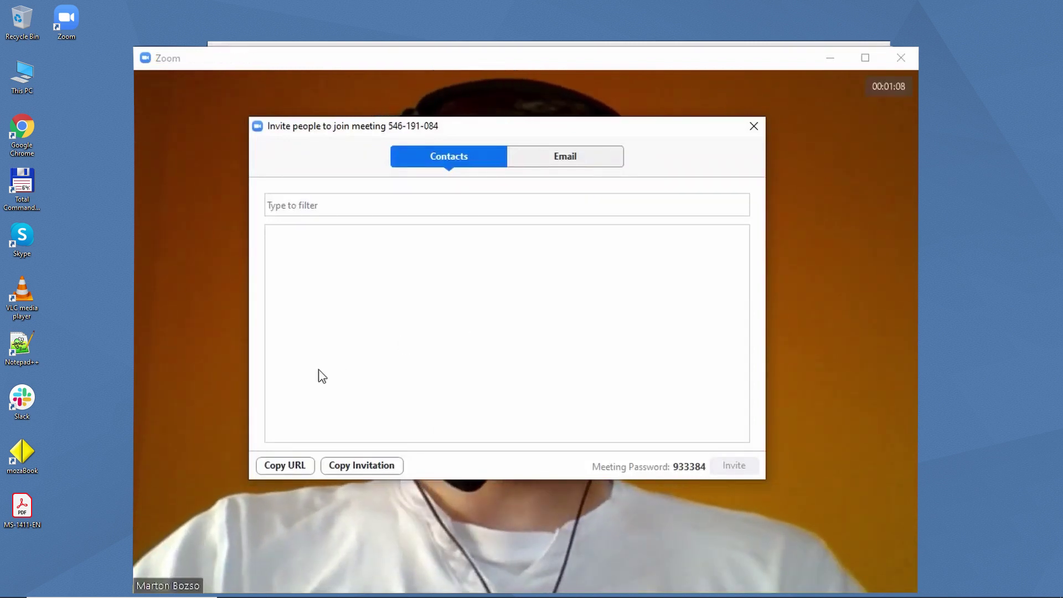
click(280, 466)
click(349, 206)
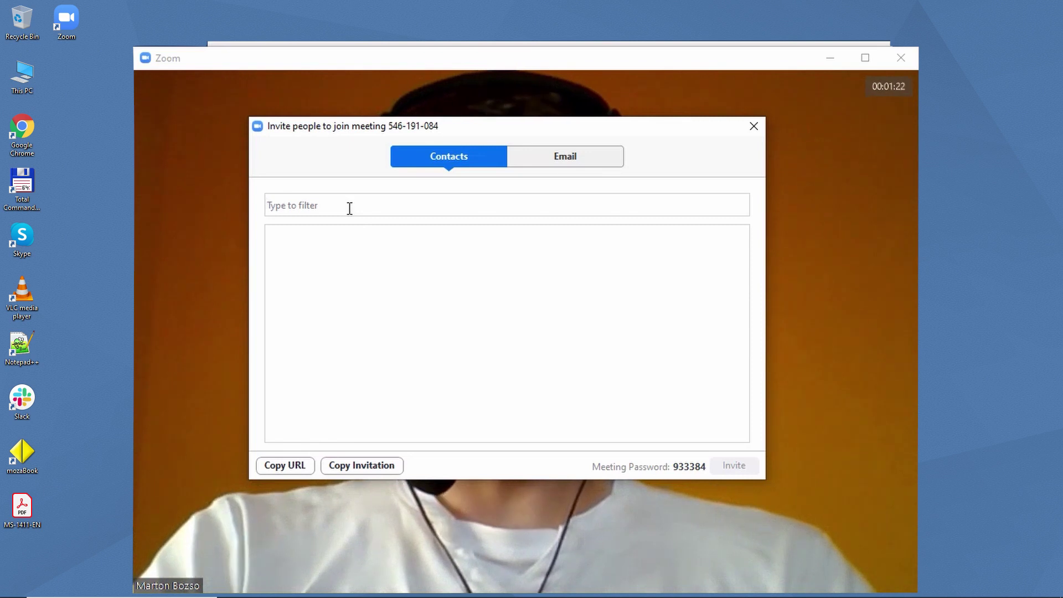
key(ctrl+v)
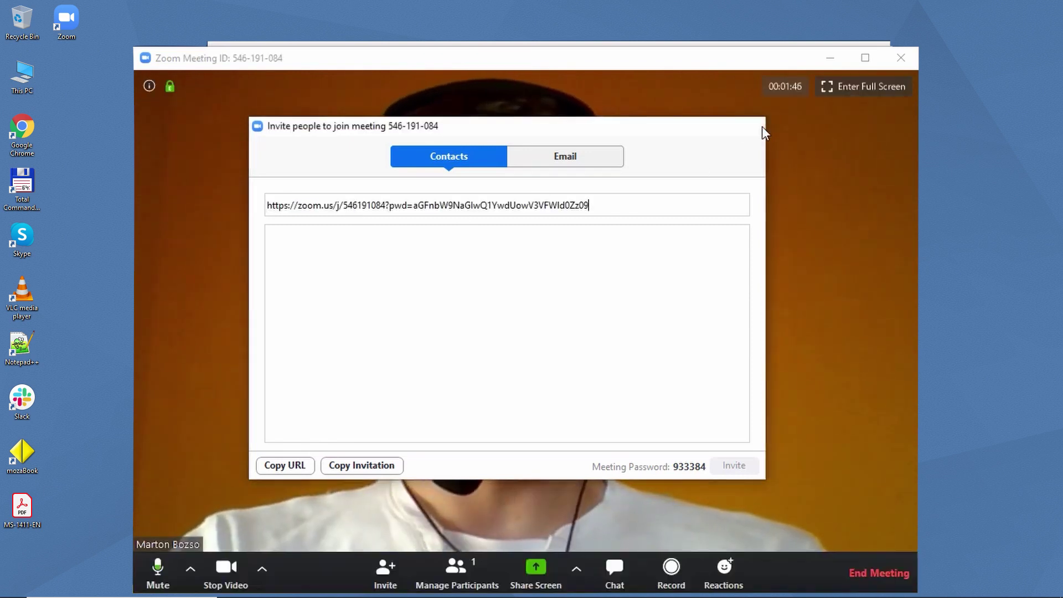
click(764, 130)
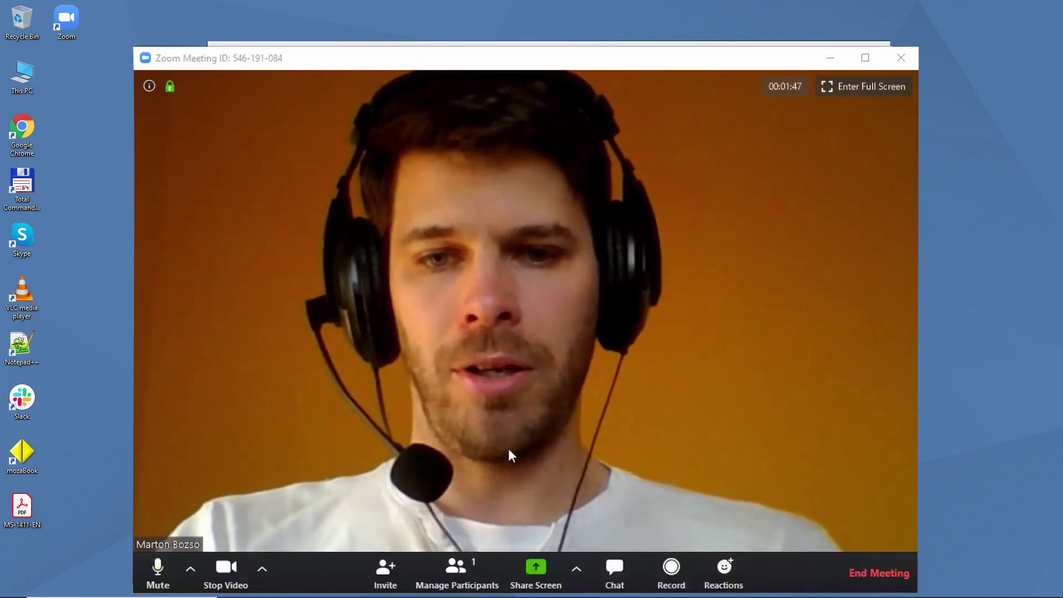
Show the meeting's participants list and shift the meeting window so that all of it fits on the desktop
click(457, 576)
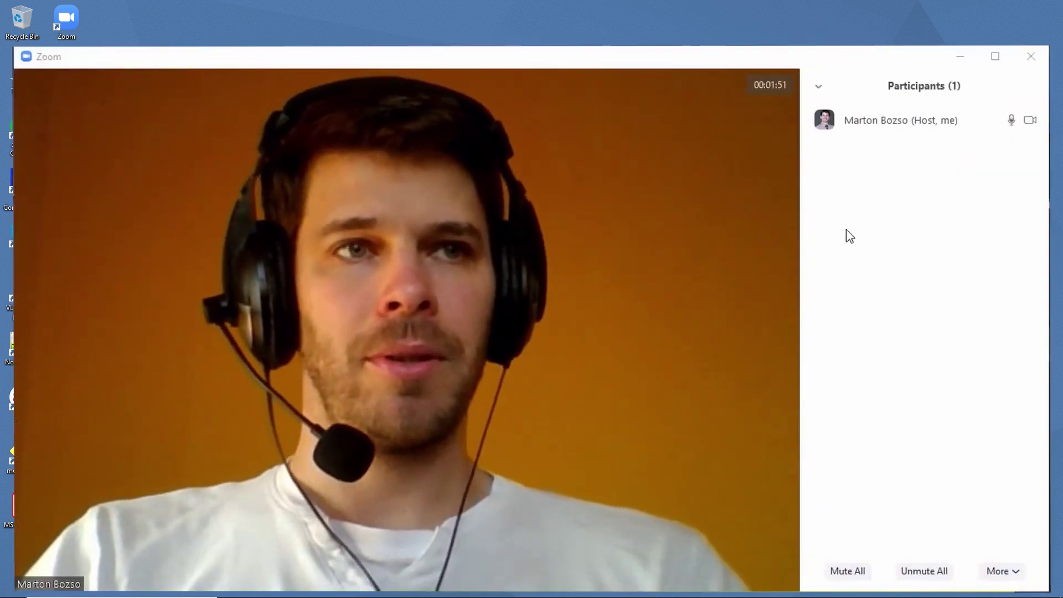
mouse_move(494, 546)
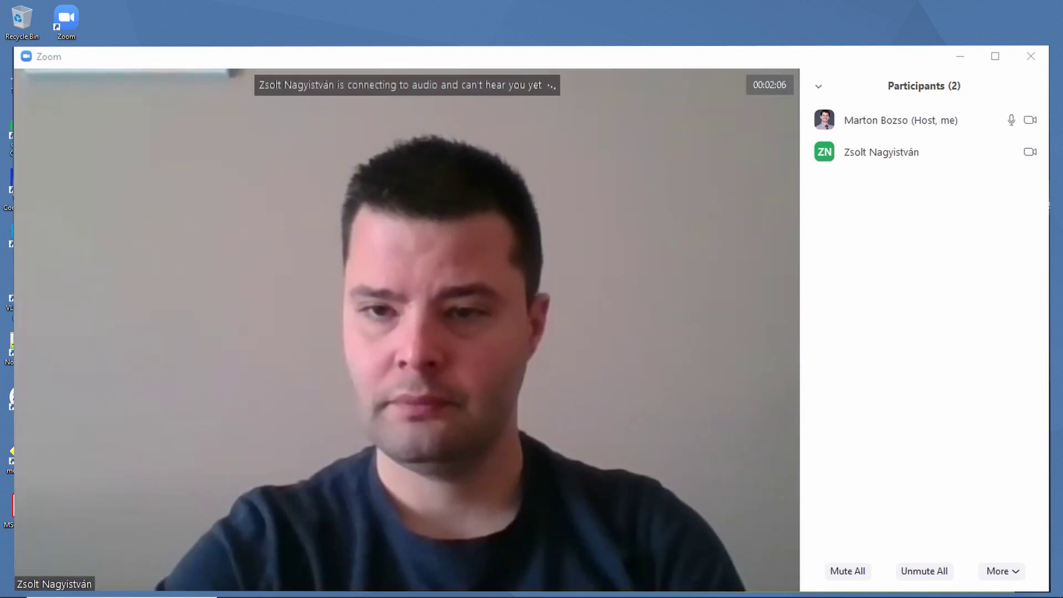
mouse_move(494, 547)
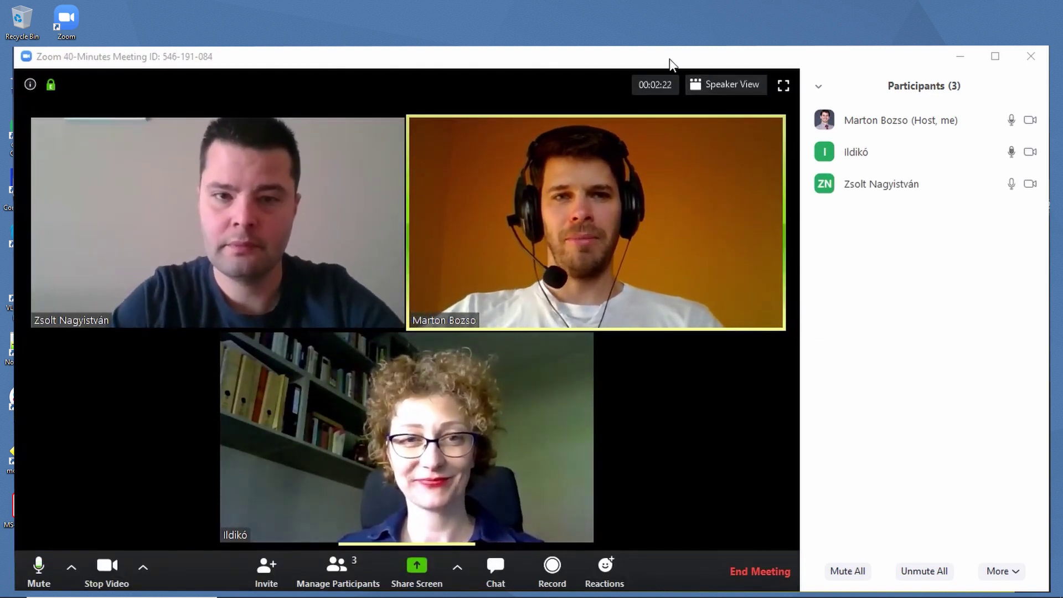
drag(672, 65, 668, 29)
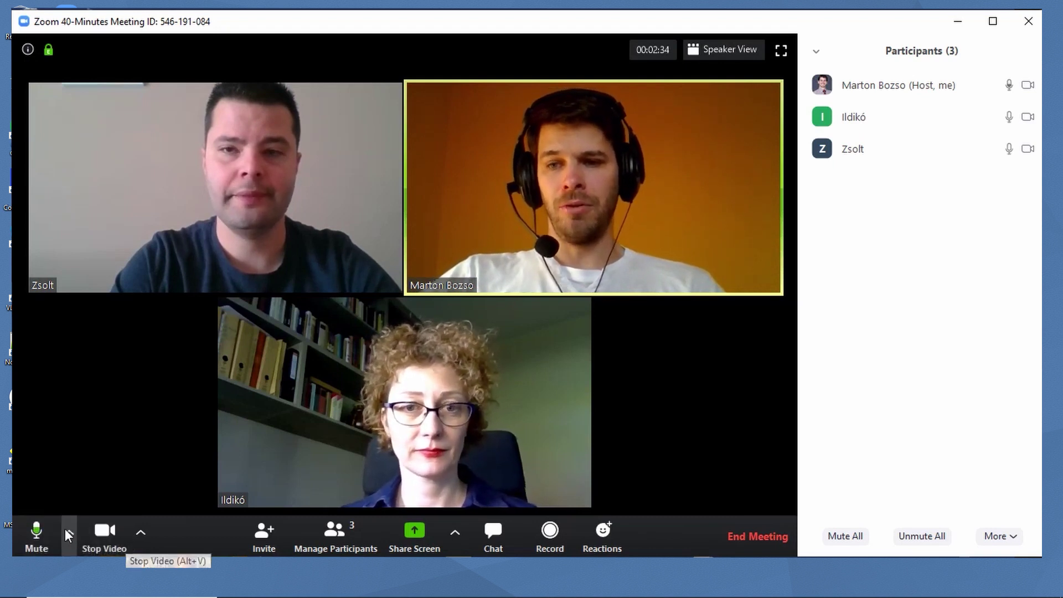
Mute and unmute the host's microphone, and stop and restart the host's camera video
click(50, 543)
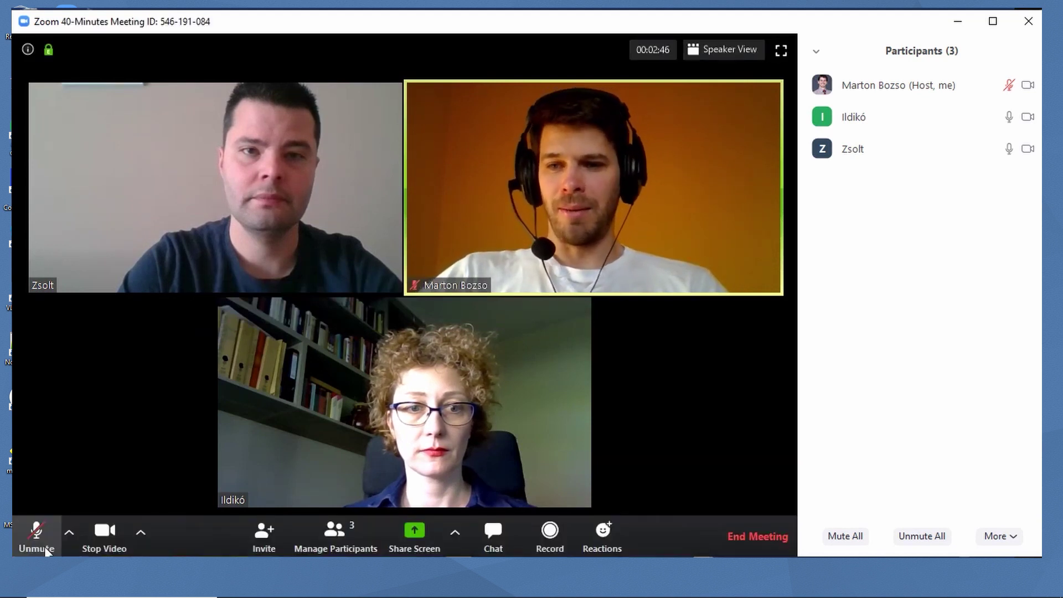
click(36, 533)
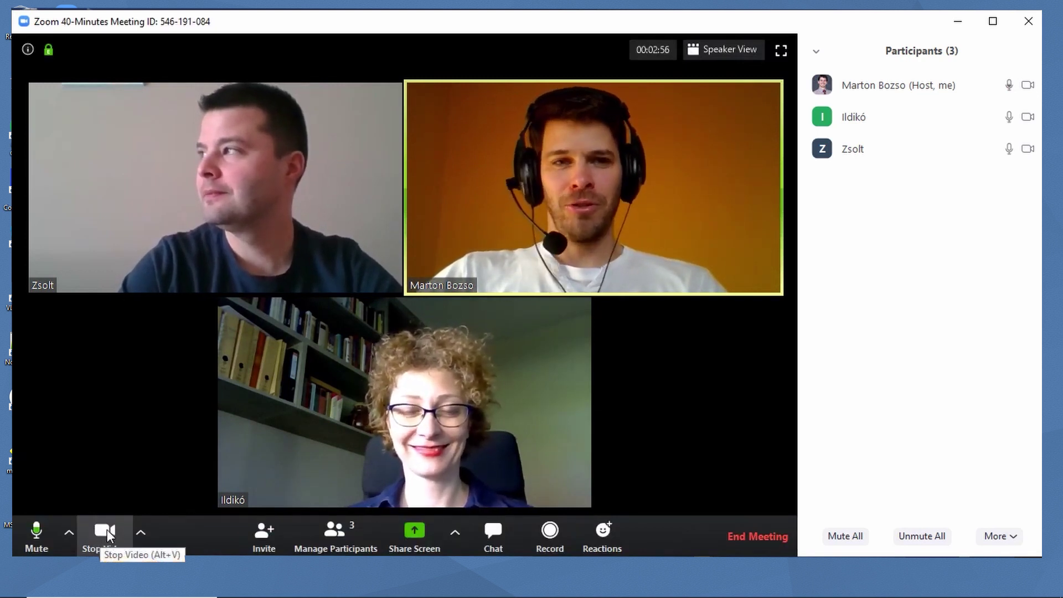
click(112, 532)
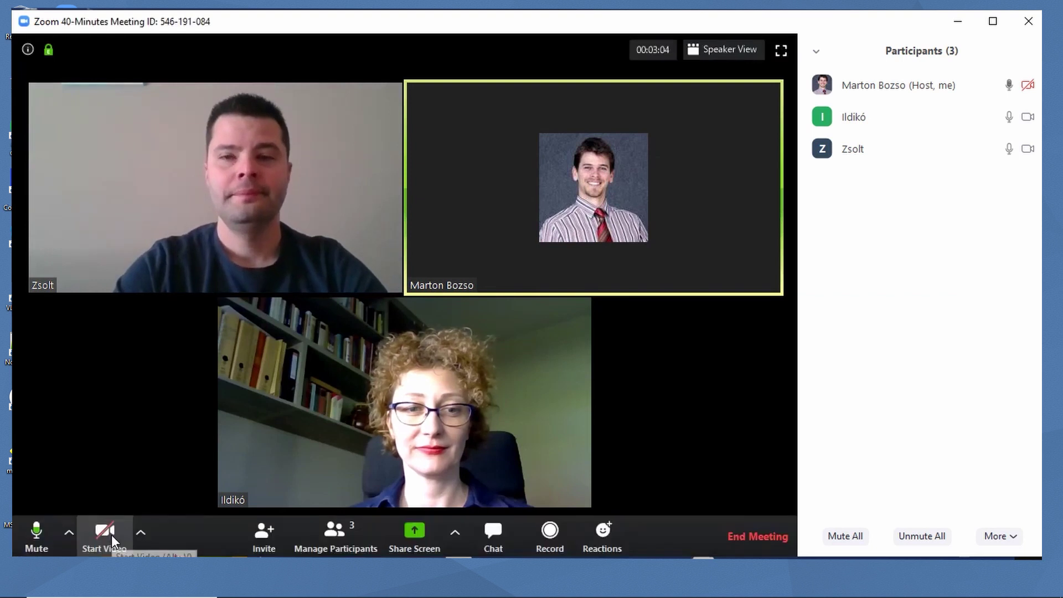
click(110, 534)
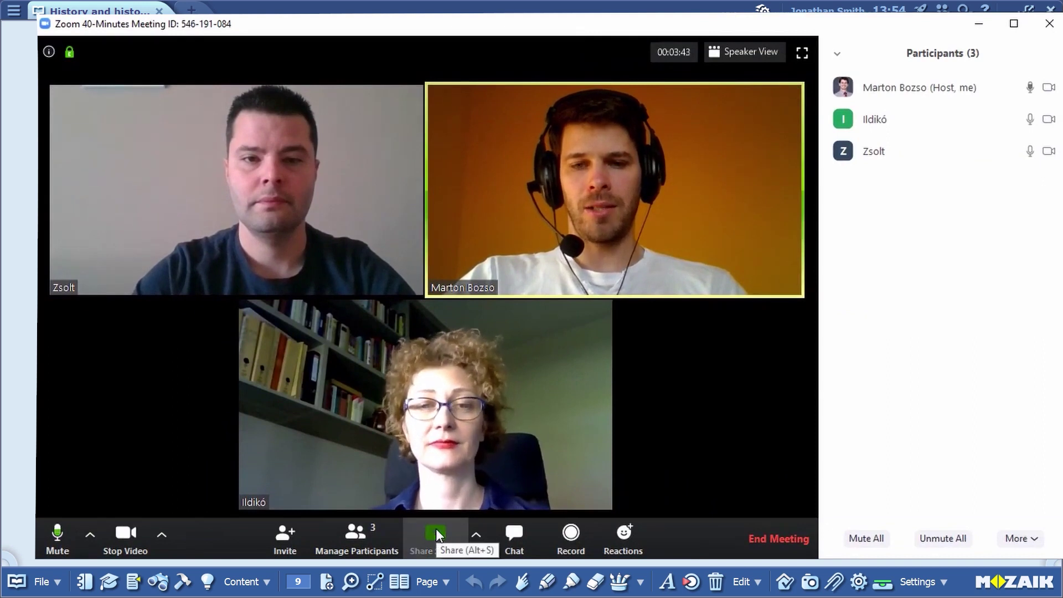
Share Screen 1 with the meeting and close the floating window showing the participants' videos
click(436, 530)
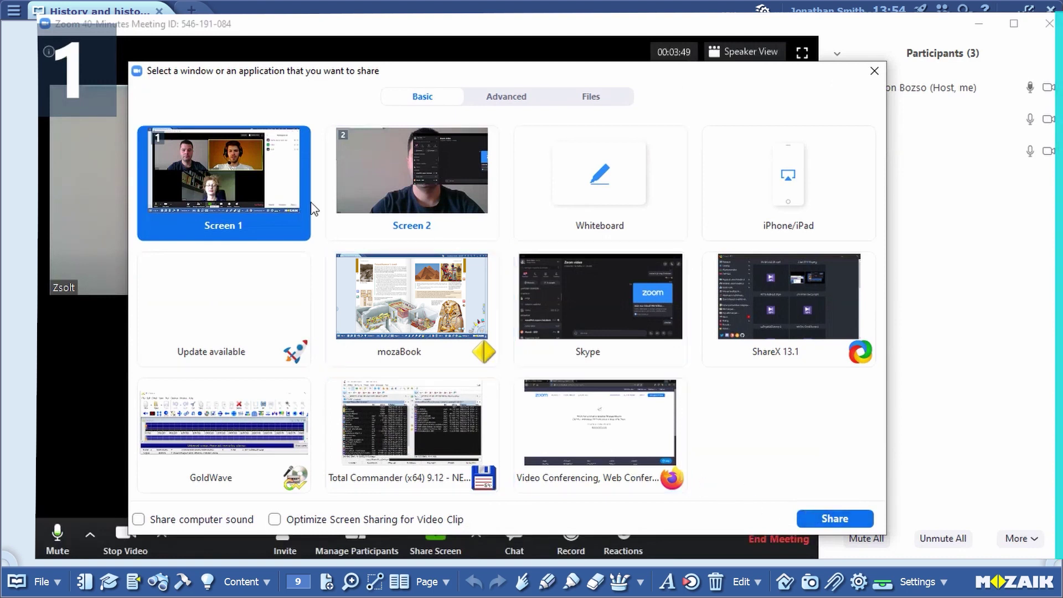
click(852, 524)
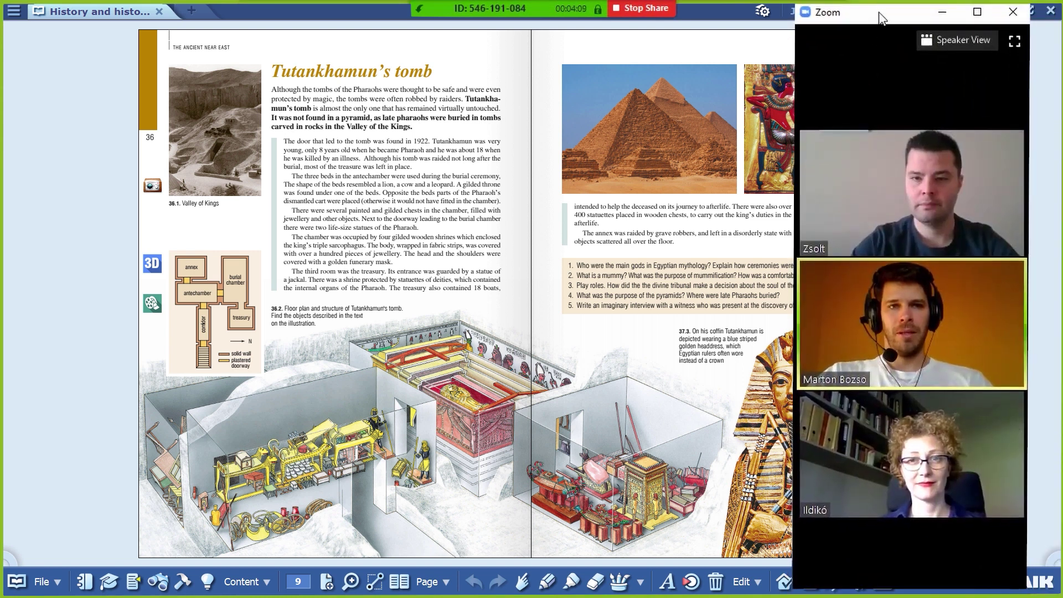
drag(914, 18, 916, 67)
click(1014, 60)
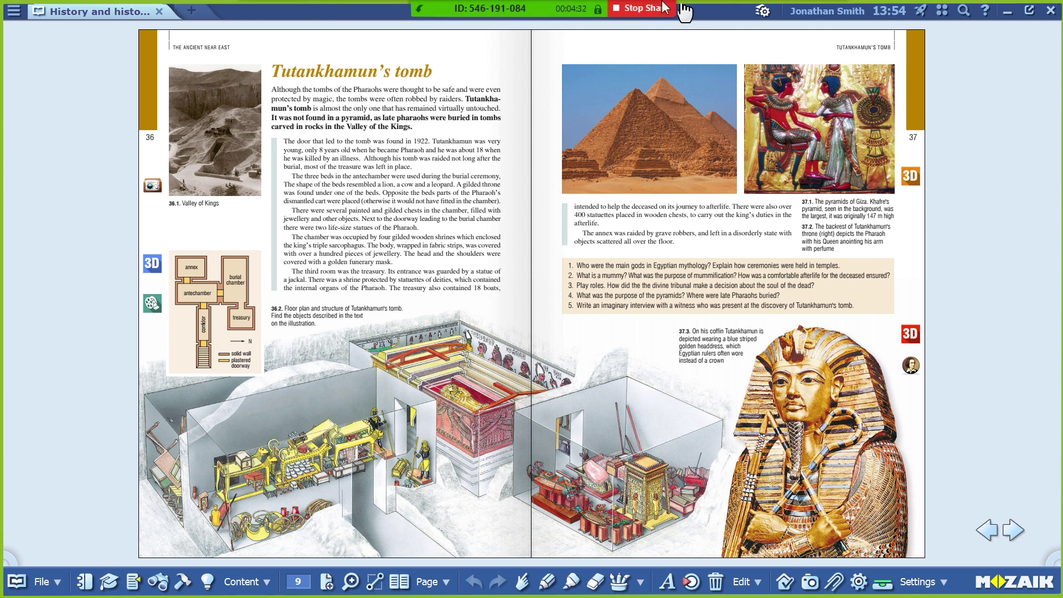
Show the participants list during the screen share and move its window over the pyramid page, clear of the Tutankhamun's tomb text
mouse_move(524, 8)
click(460, 21)
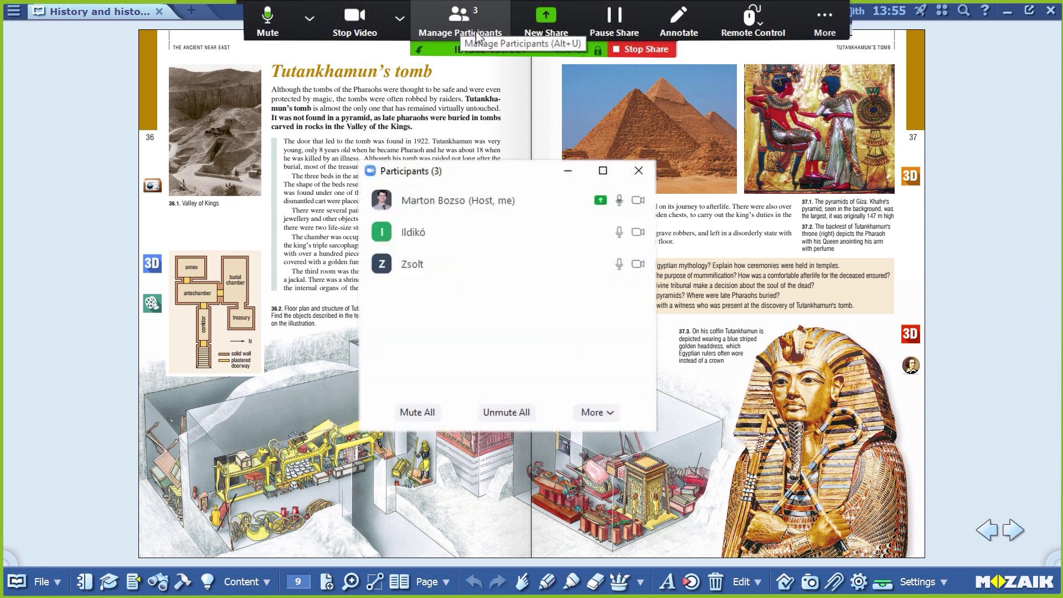
drag(476, 175, 807, 179)
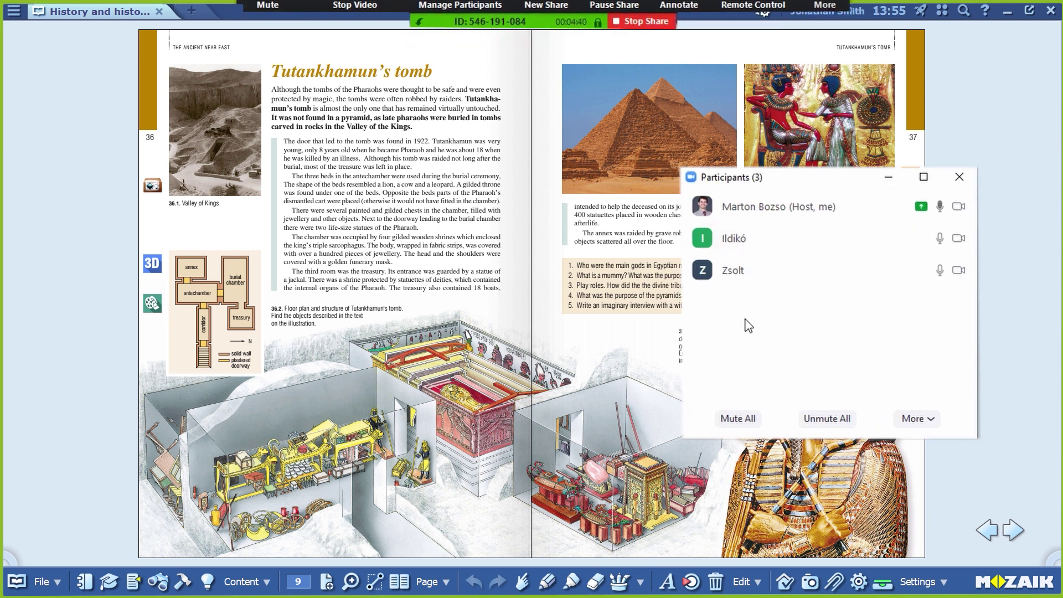
mouse_move(766, 272)
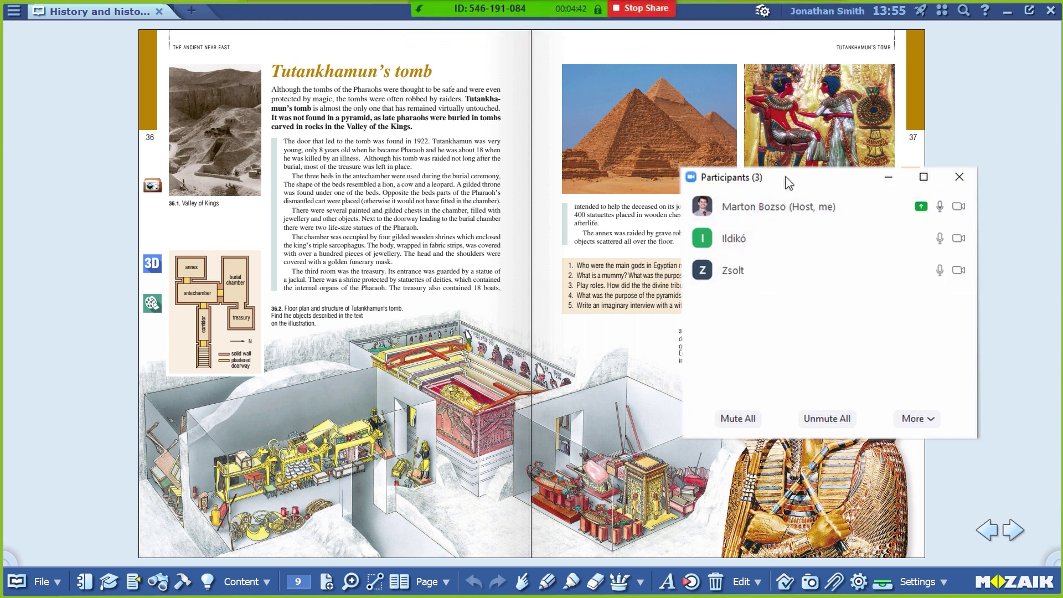
drag(792, 176, 818, 104)
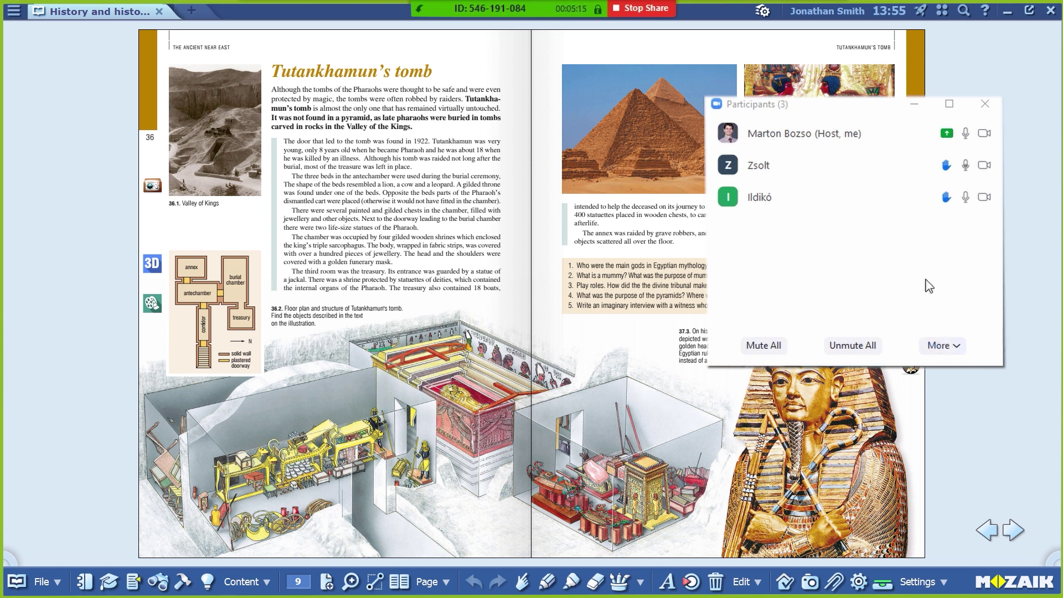
Examine the Mute and More options offered for individual attendees in the participants list
click(847, 165)
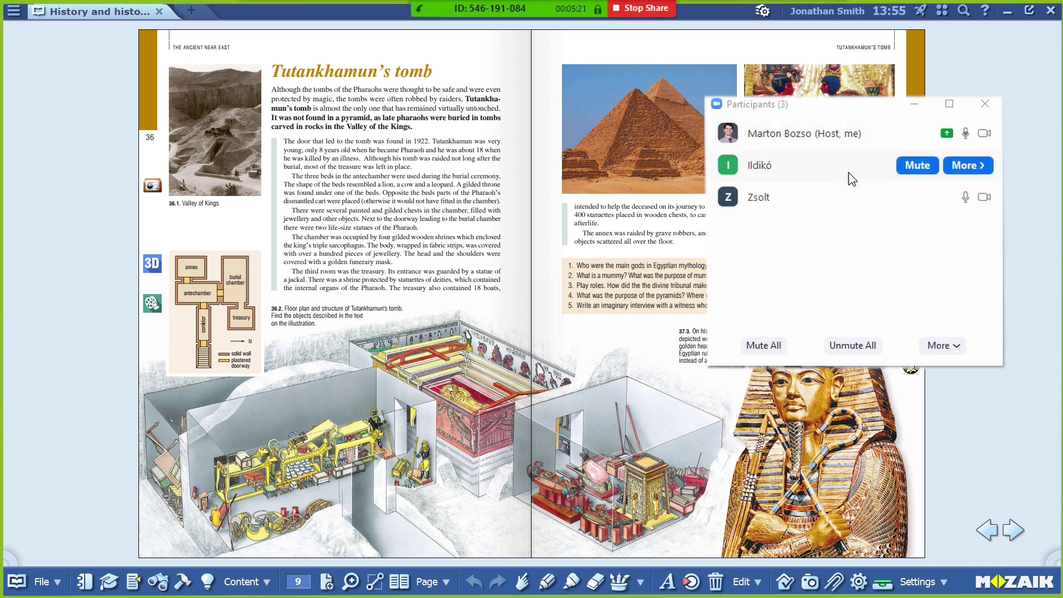
click(919, 167)
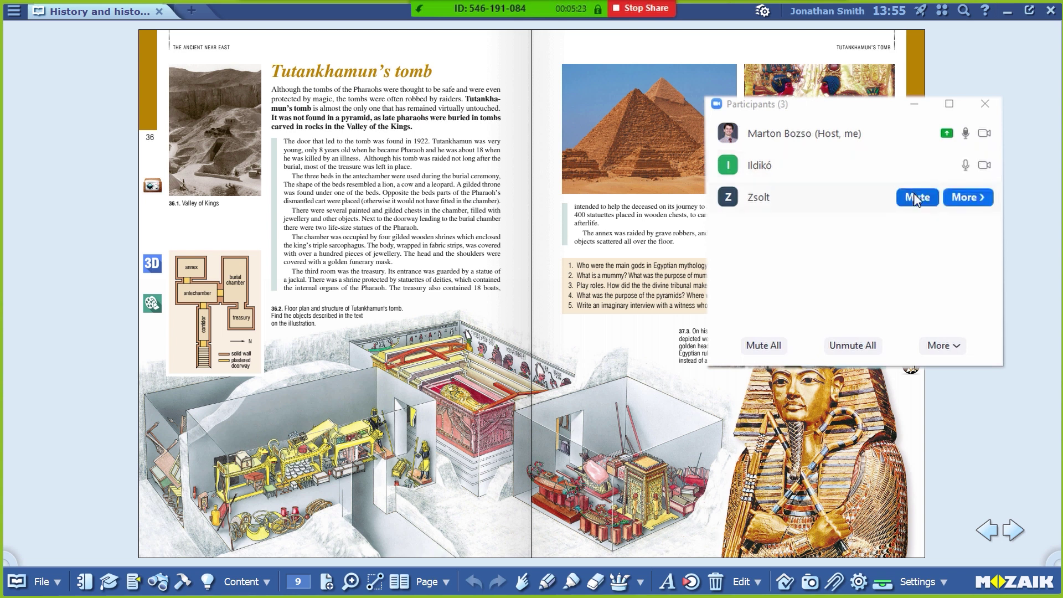
Mute and unmute the two attendees individually, and move the participants window off the book page
click(918, 166)
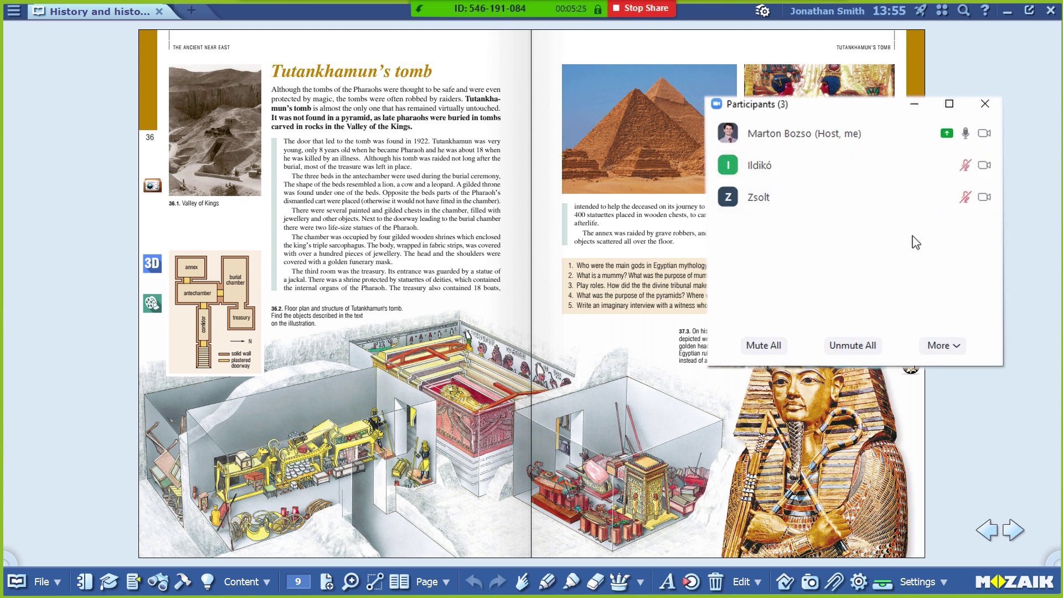
click(908, 197)
click(908, 165)
drag(836, 111, 1061, 128)
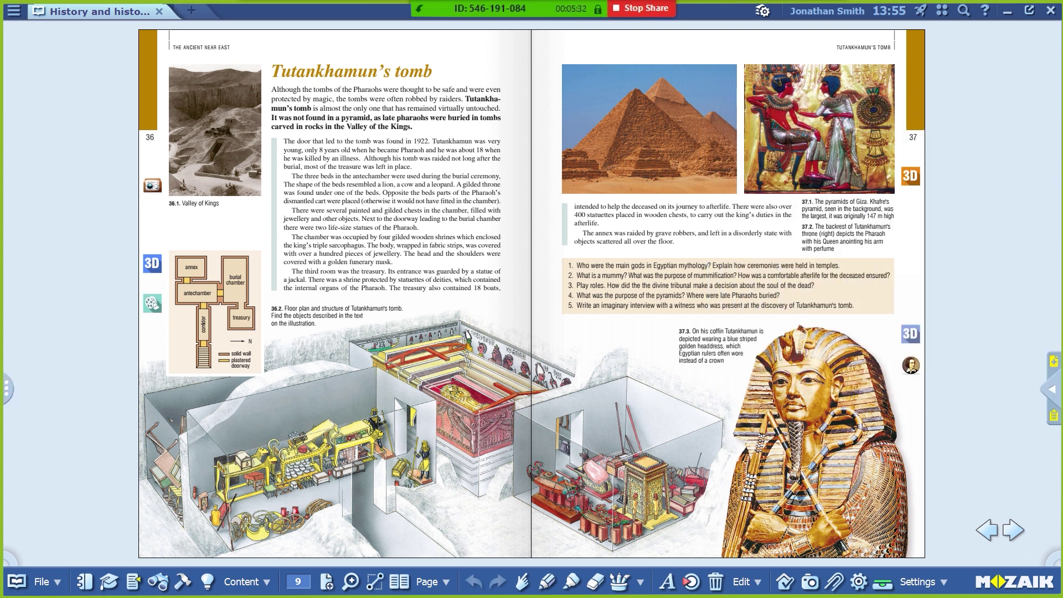
Enlarge the body text about Tutankhamun's tomb and mark the line about the three beds in the antechamber with the red marker
click(362, 240)
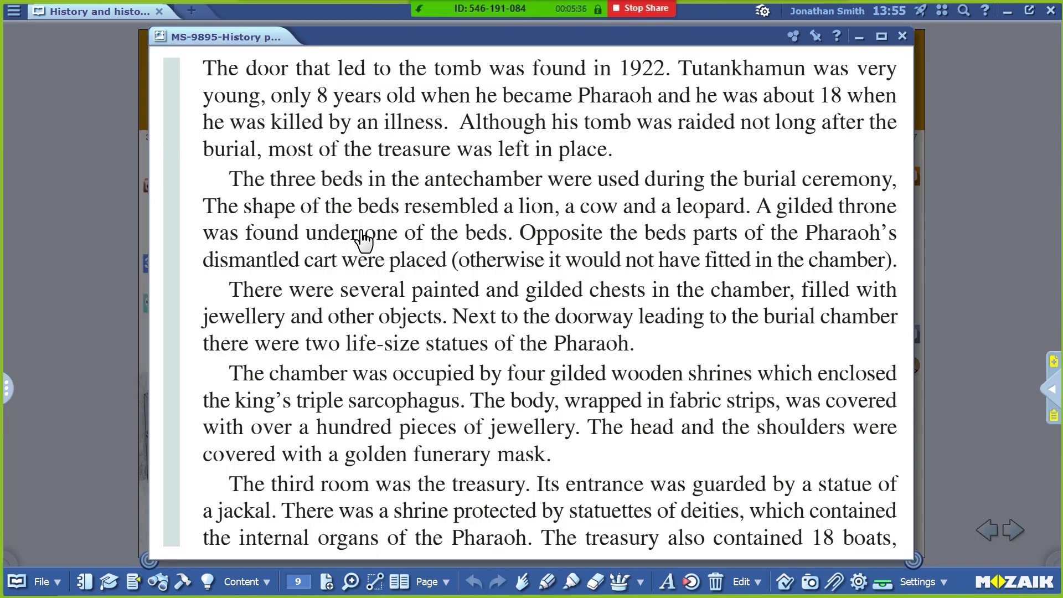
mouse_move(1057, 556)
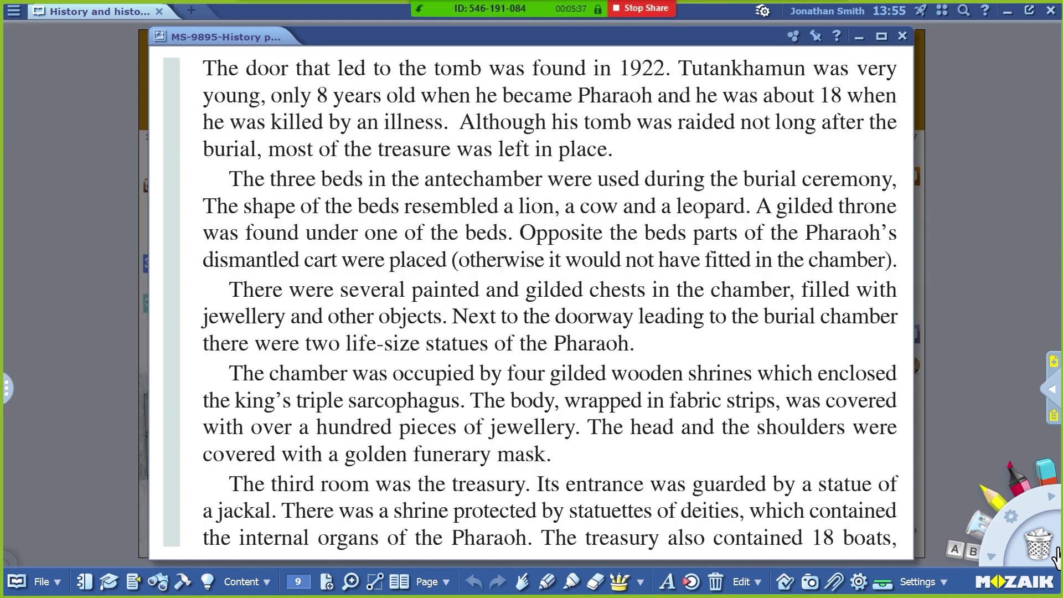
click(1019, 479)
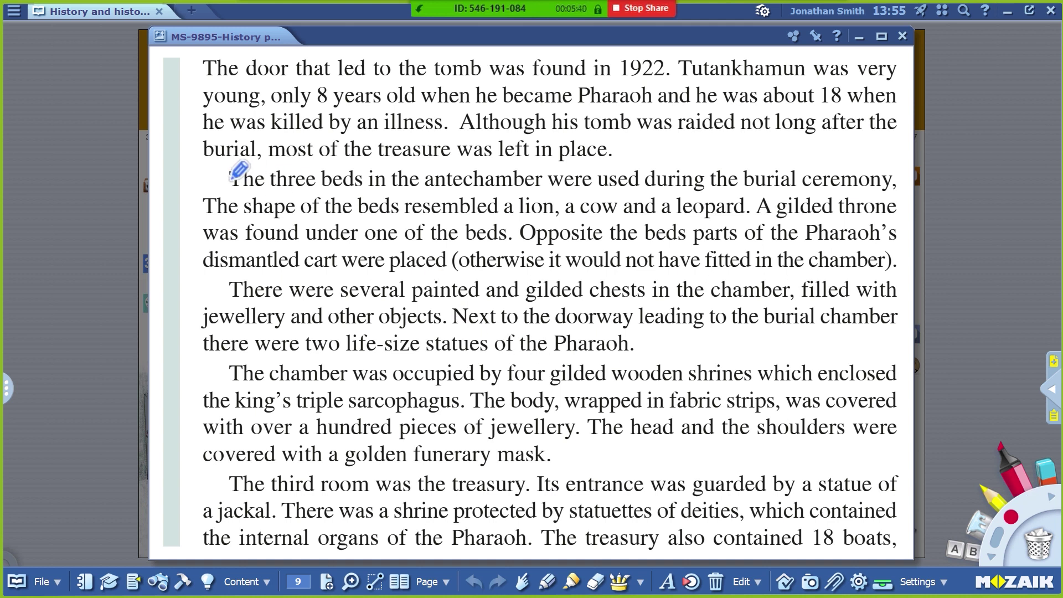
drag(222, 178, 903, 178)
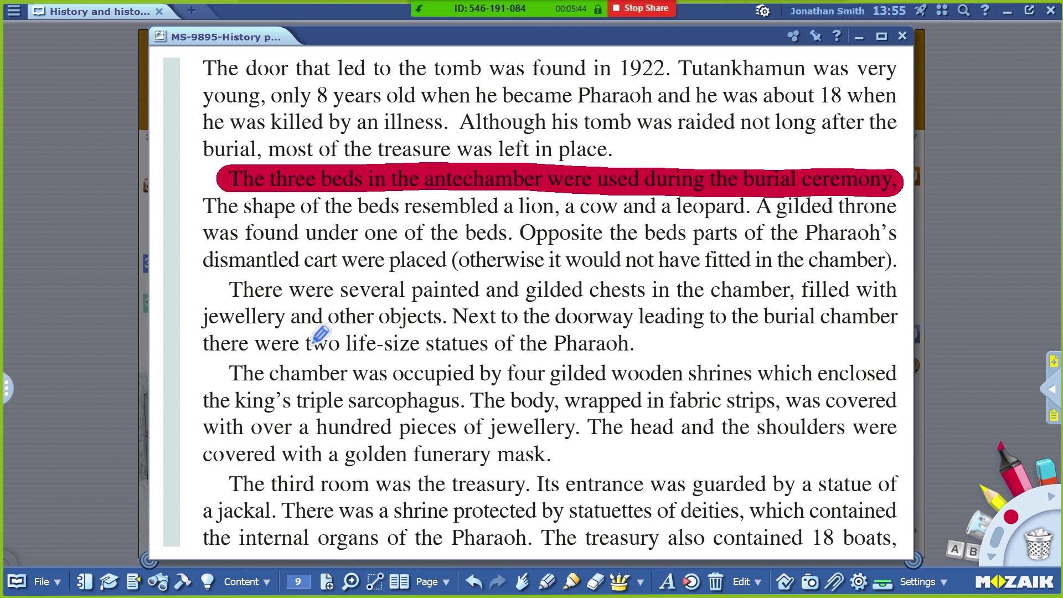
Mark "two life-size statues of the Pharaoh" and "golden funerary mask" in red, and reinsert the annotated text into the book page
drag(300, 343, 646, 339)
drag(332, 454, 562, 443)
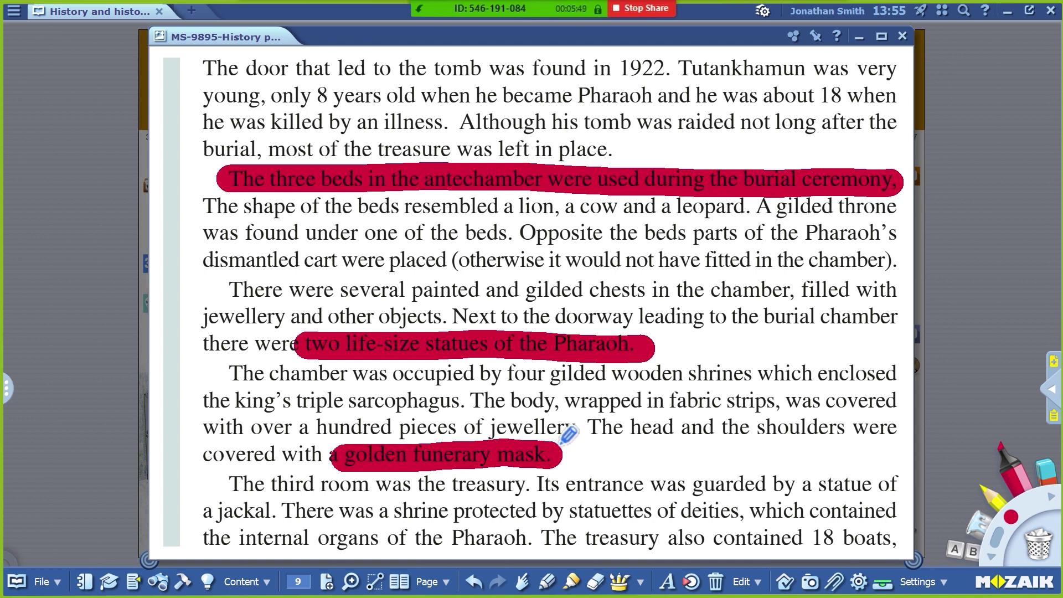
click(816, 36)
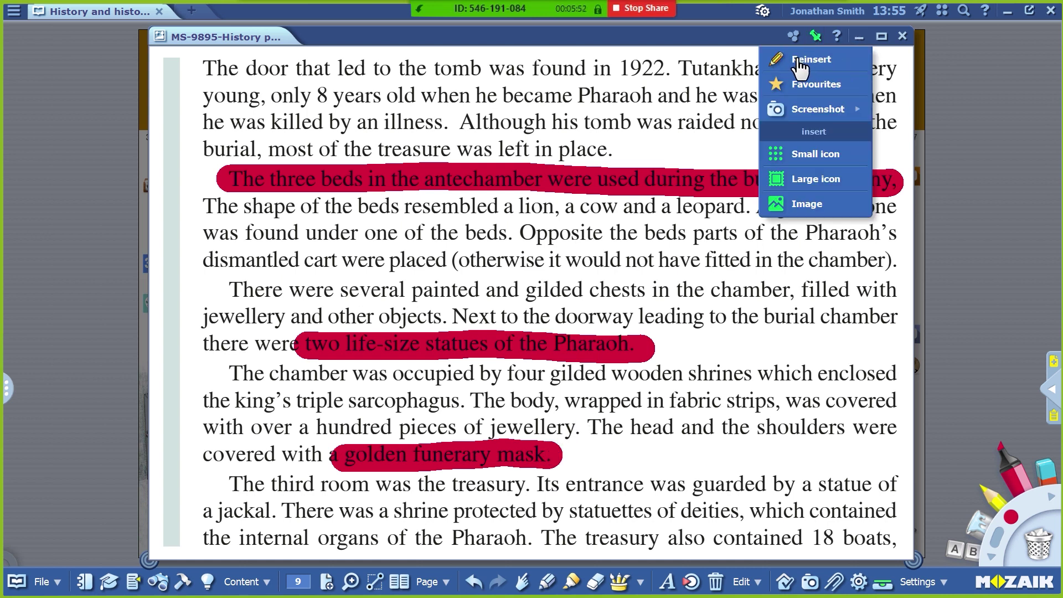
click(800, 65)
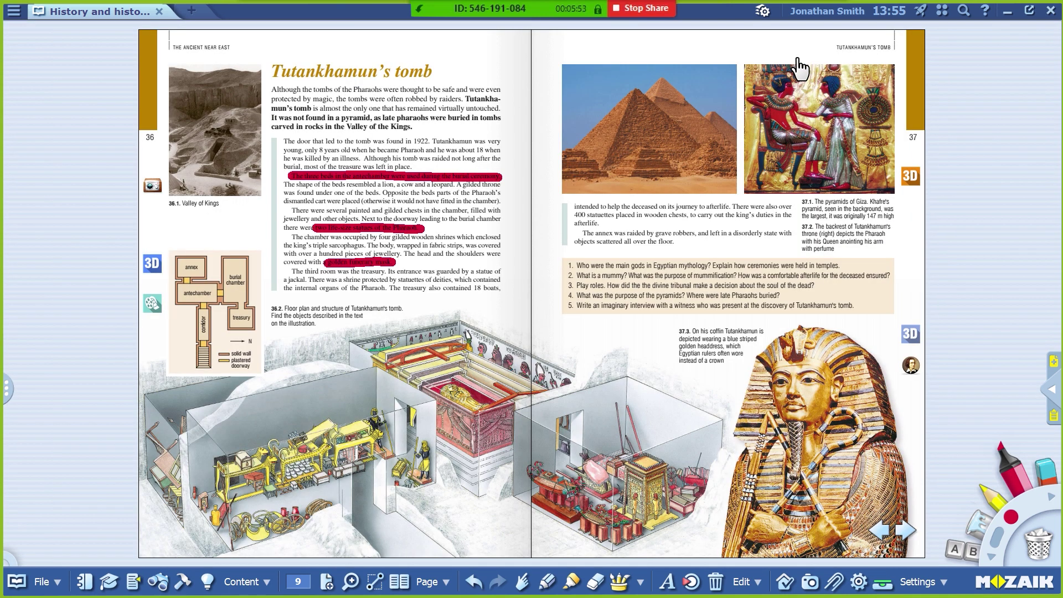
Show the Tools and Games collection and browse the available tools down to LabCamera
click(194, 587)
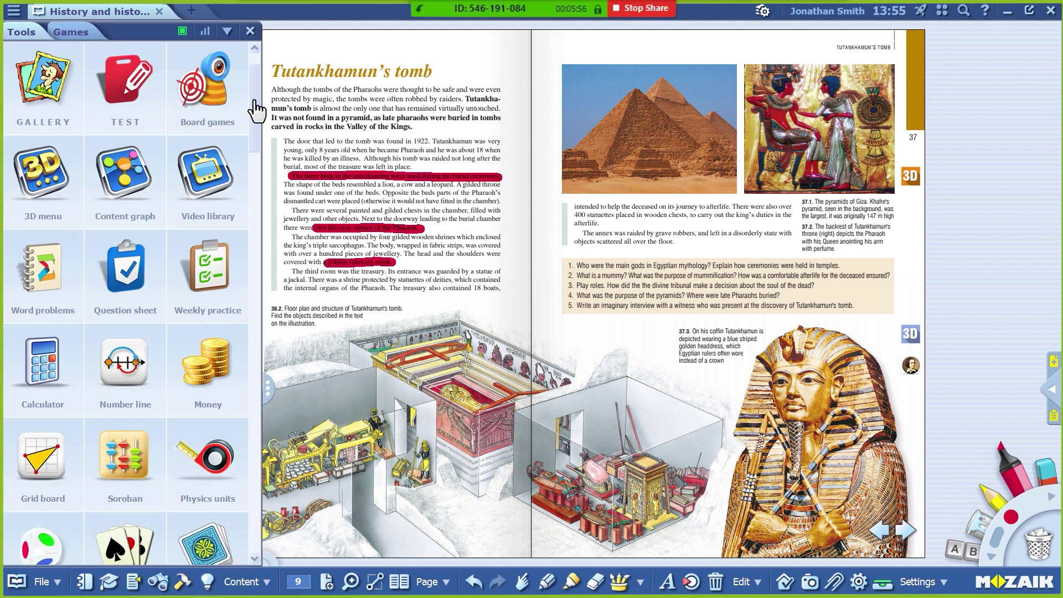
drag(256, 111, 256, 507)
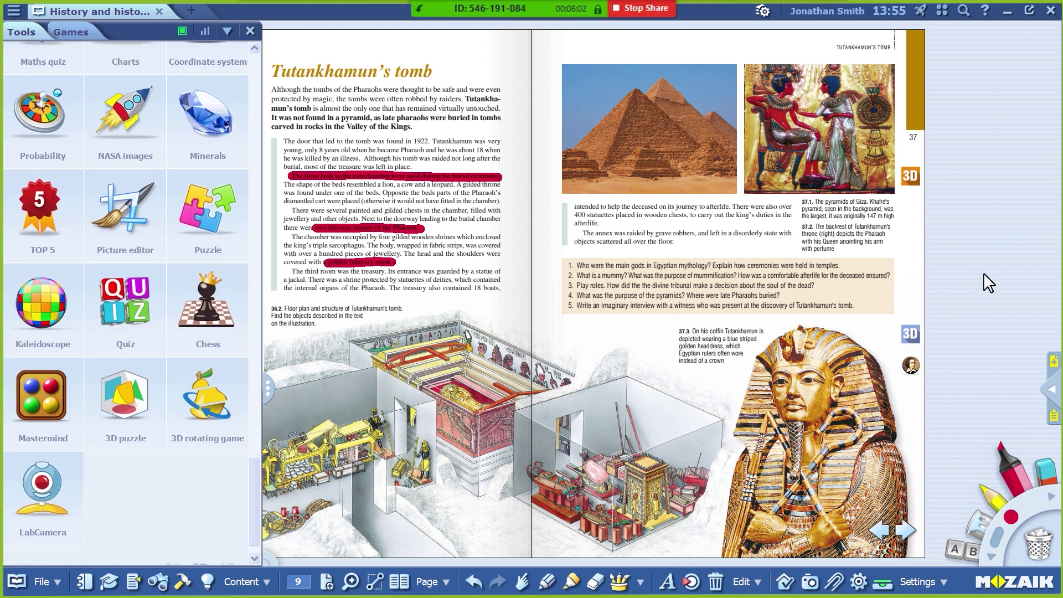